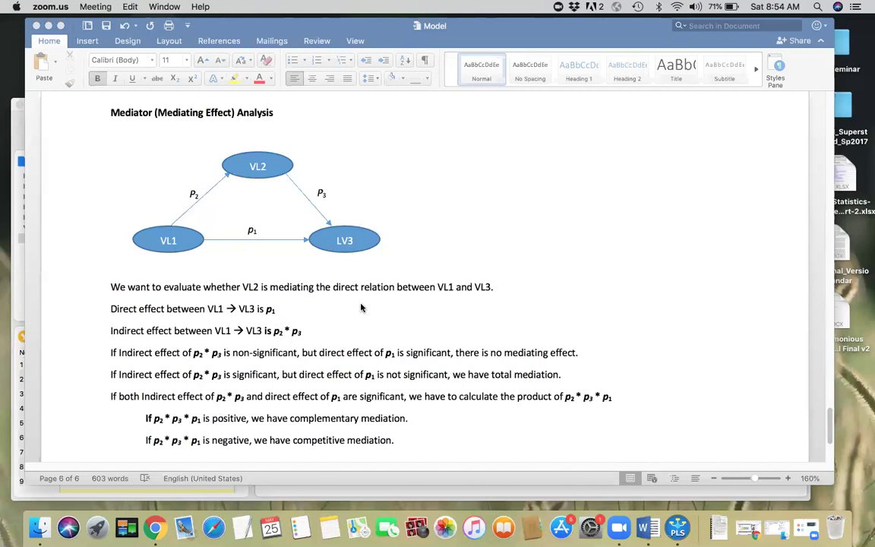
Read through the mediation rules in the Model document, switch to SmartPLS, and move and enlarge its window to fit the whole path model
scroll(362, 306, down, 1)
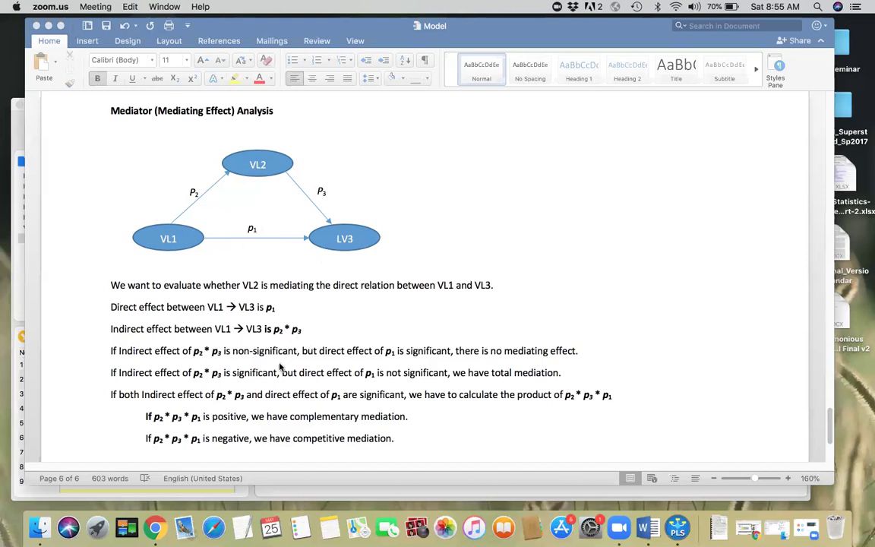
scroll(281, 367, down, 1)
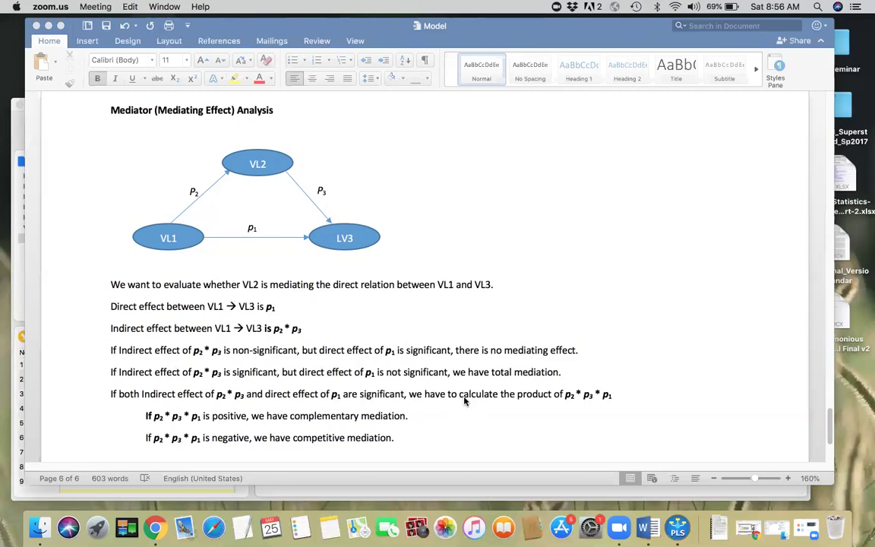
key(super+Tab)
key(super+Tab)
key(super+Tab)
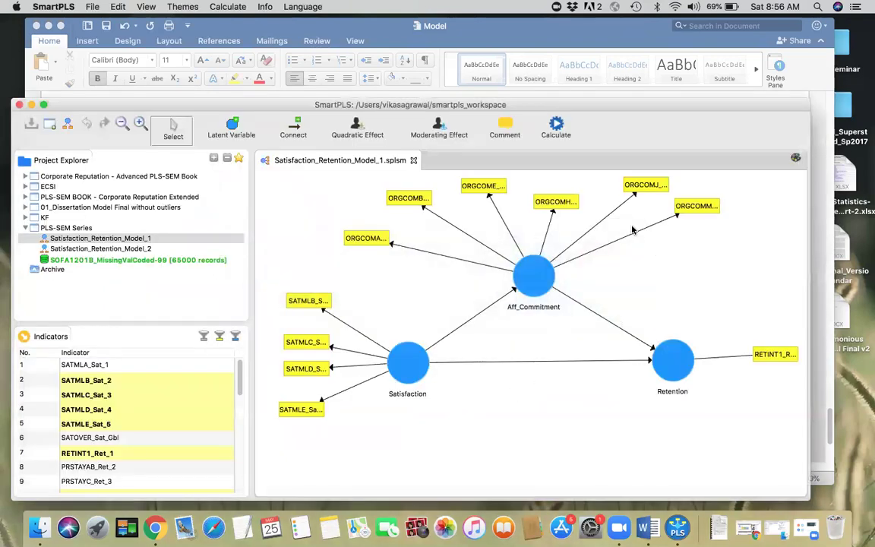
drag(597, 107, 603, 60)
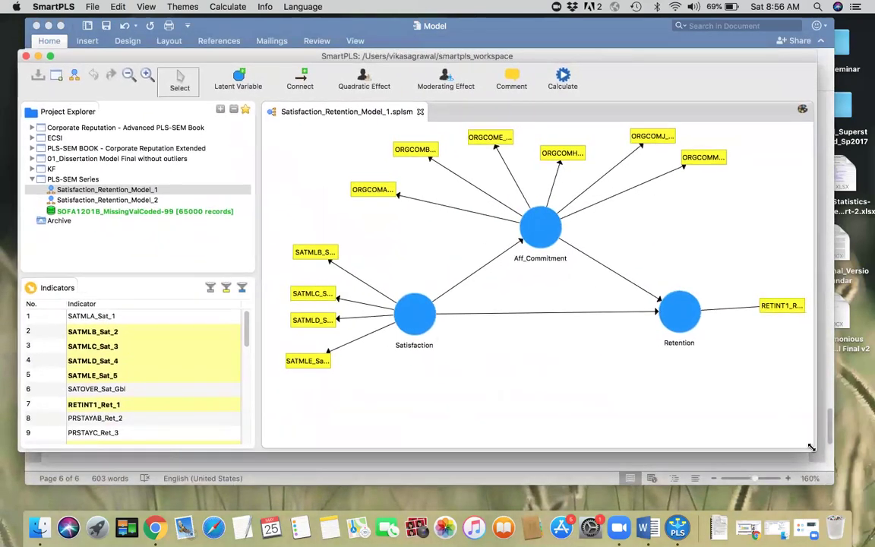
drag(823, 461, 859, 507)
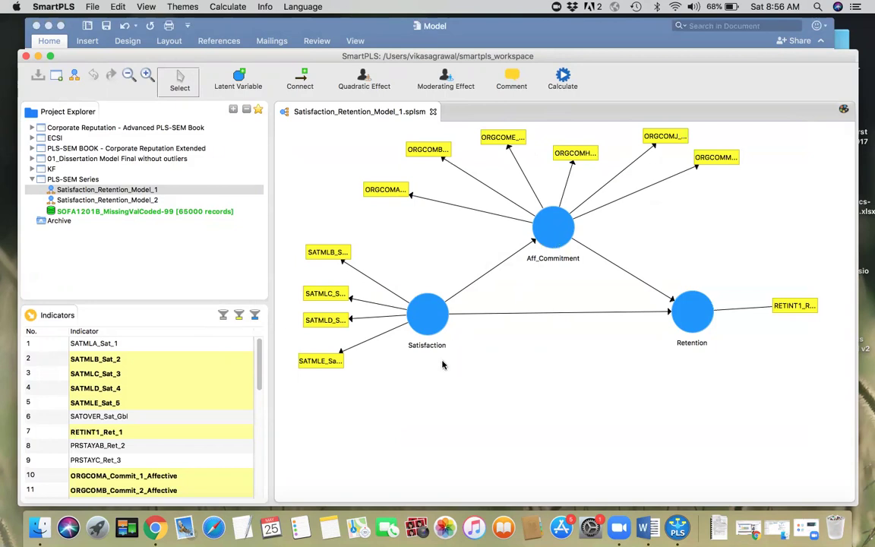
Run the PLS Algorithm on Satisfaction_Retention_Model_1 with Path weighting, 300 maximum iterations and casewise deletion, and show the results on the model diagram
click(563, 77)
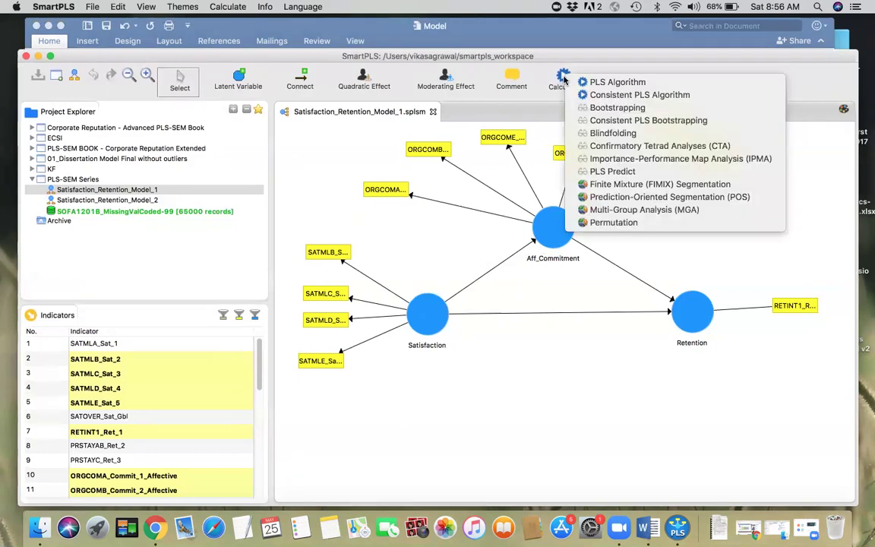
click(606, 83)
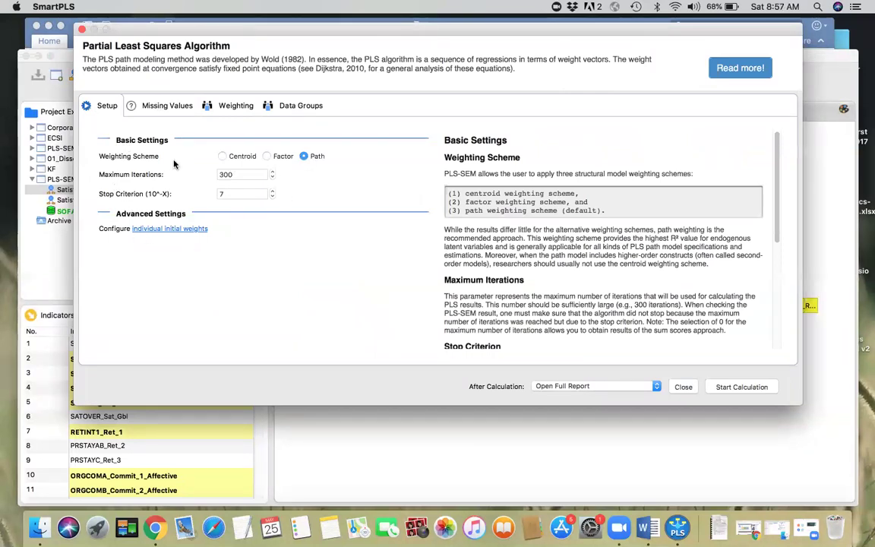
click(157, 108)
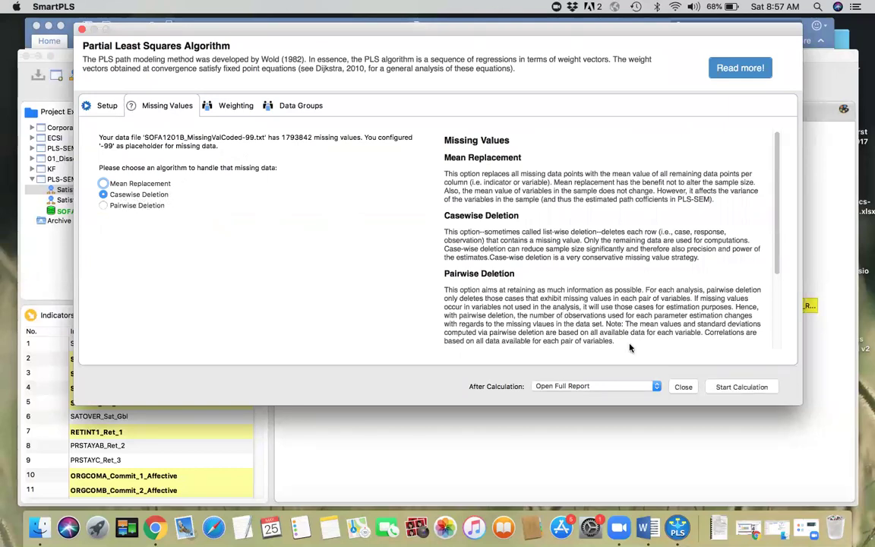
click(746, 389)
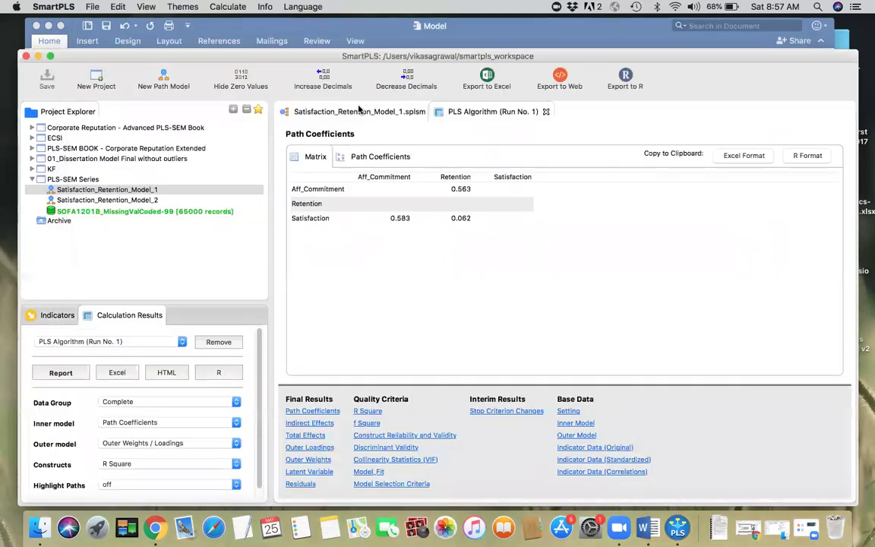
click(324, 109)
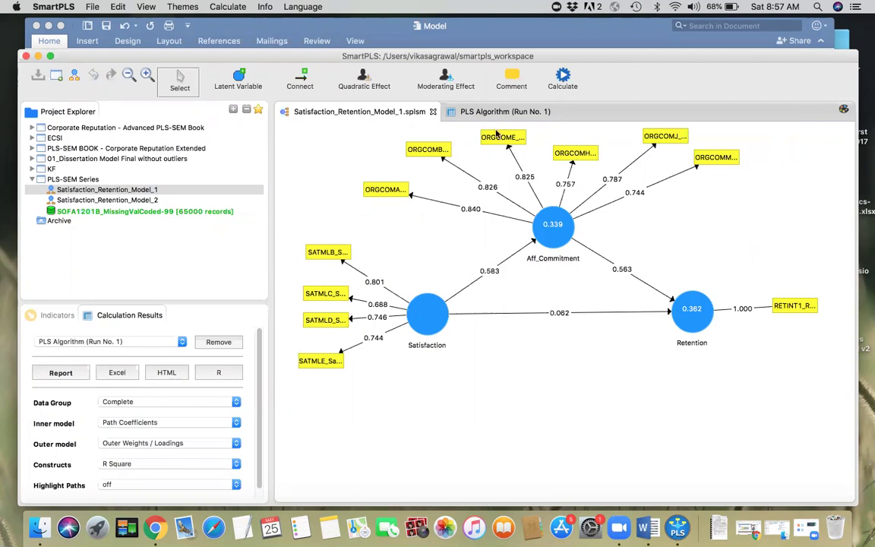
Run complete BCa bootstrapping with 200 subsamples, two-tailed at 0.05, Path weighting and casewise deletion, and display the results on the model diagram
click(564, 77)
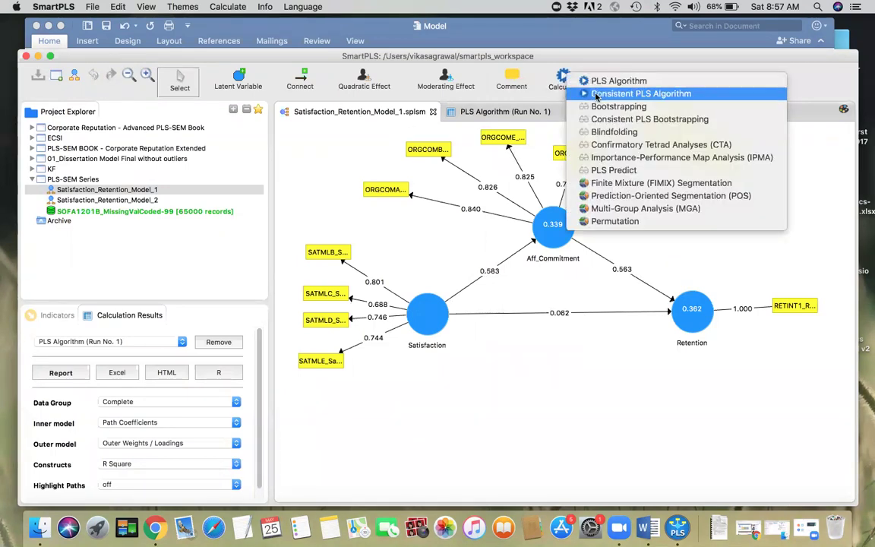
click(597, 105)
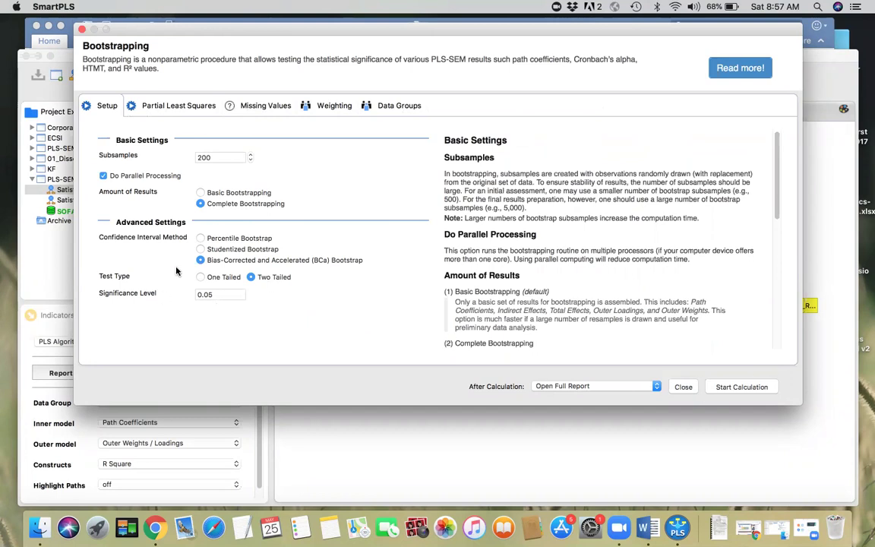
click(173, 107)
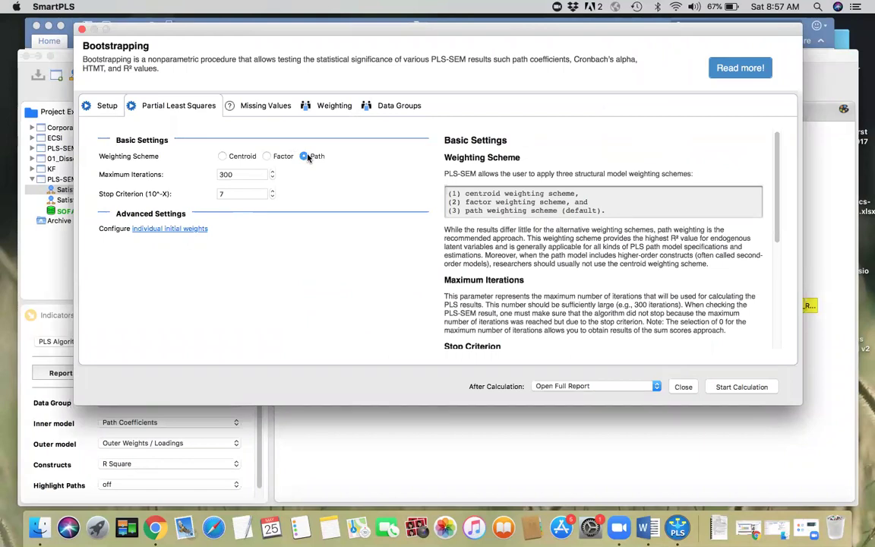
click(264, 107)
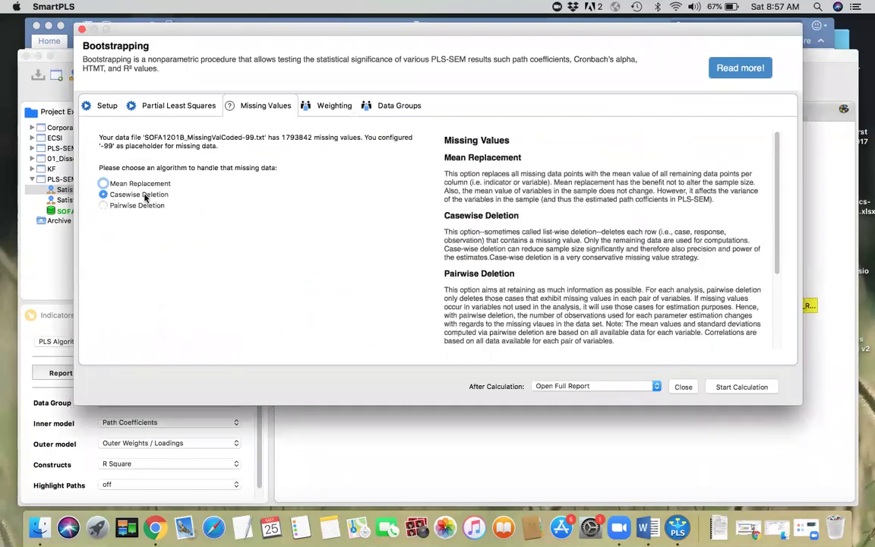
click(729, 388)
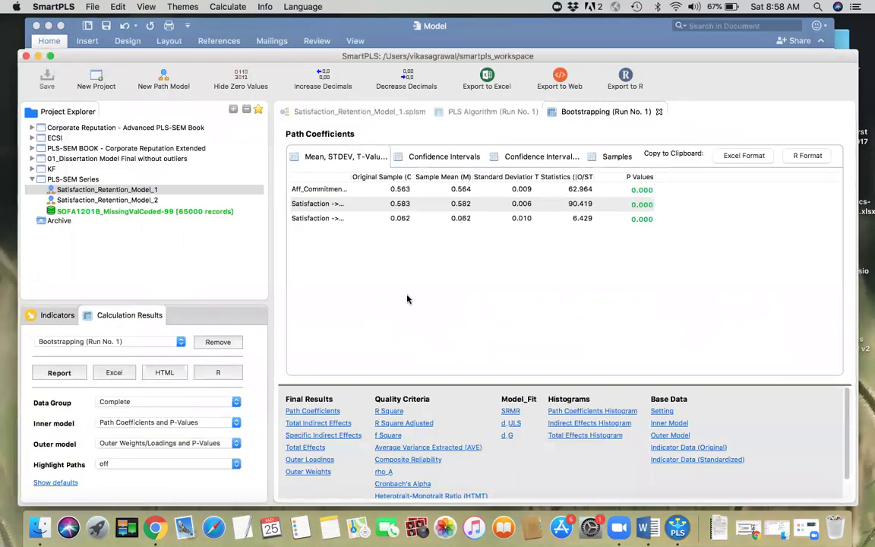
click(370, 111)
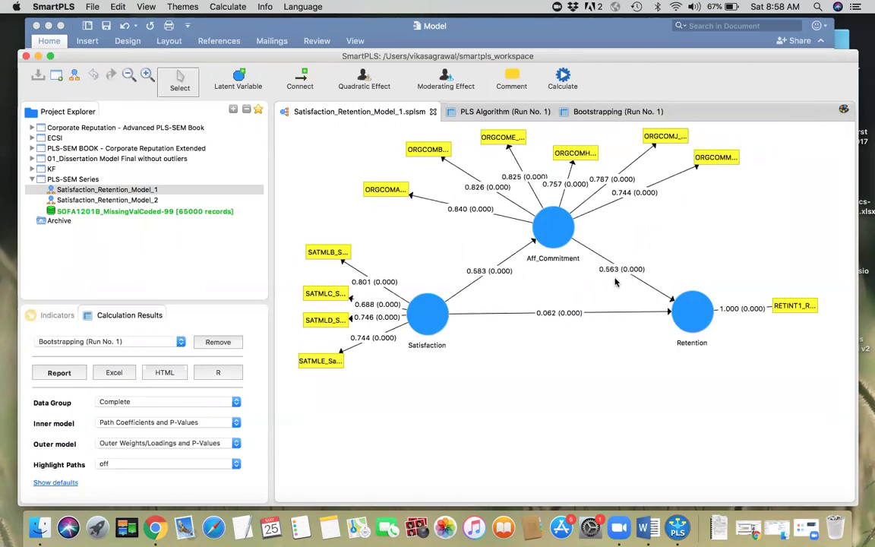
Multiply the path coefficients 0.583 and 0.563 in Calculator to obtain the indirect effect of Satisfaction on Retention, and close Calculator
key(super+space)
text(calc)
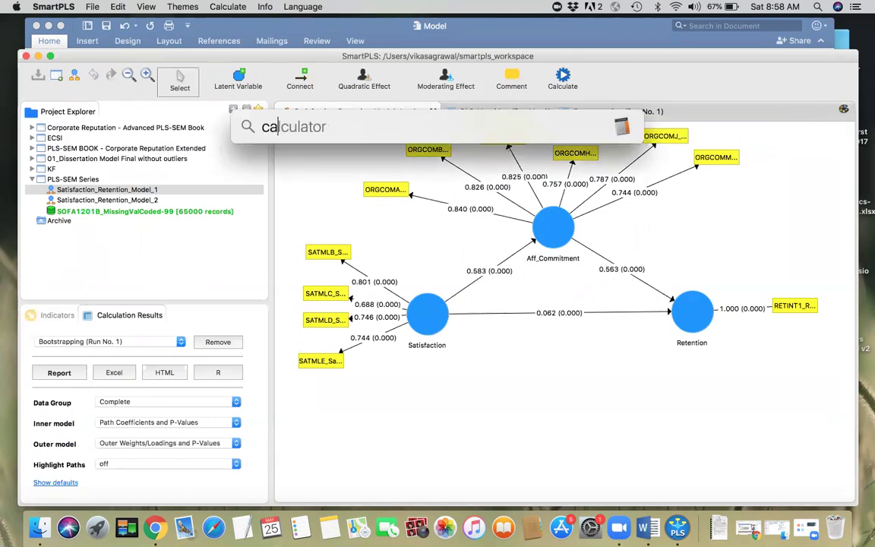
key(Return)
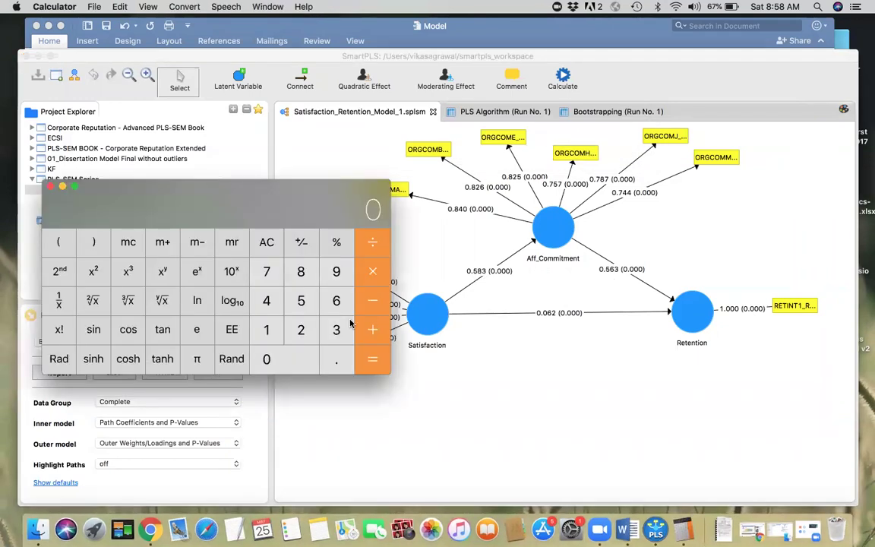
click(337, 359)
click(300, 300)
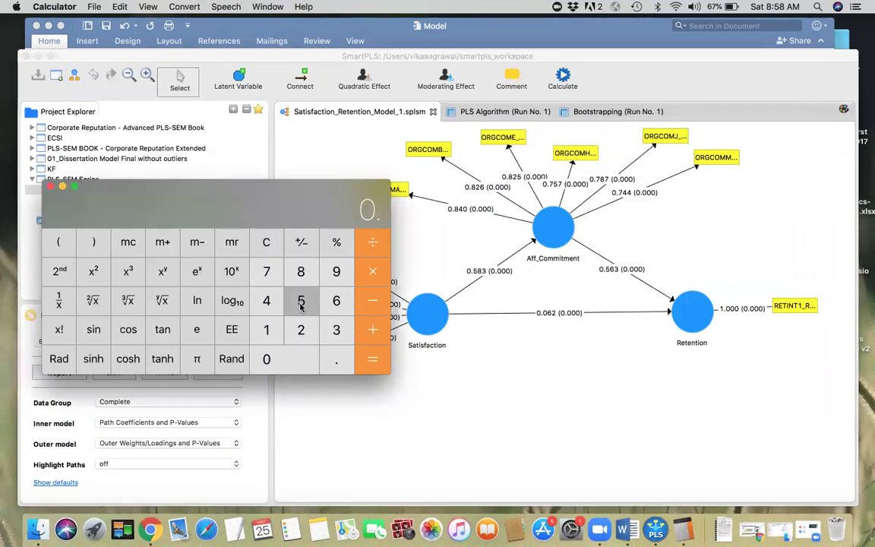
click(302, 271)
click(337, 329)
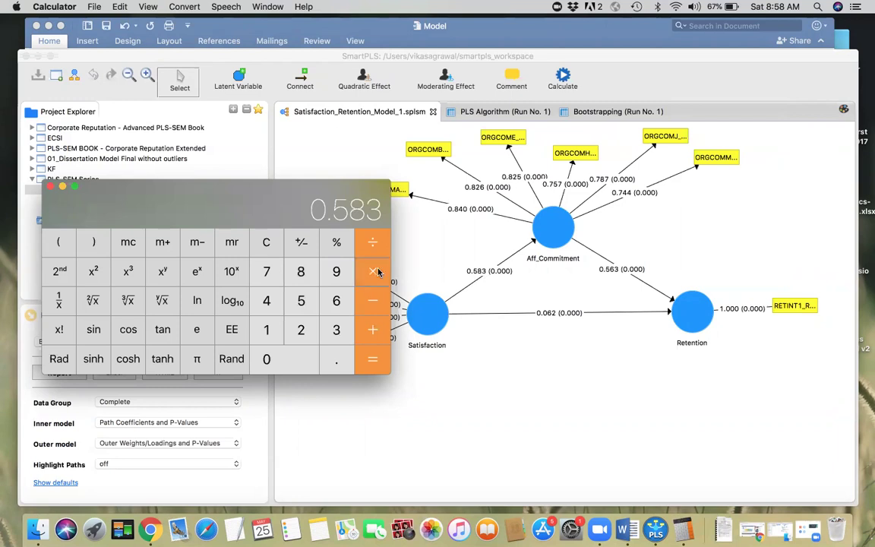
click(336, 359)
click(301, 300)
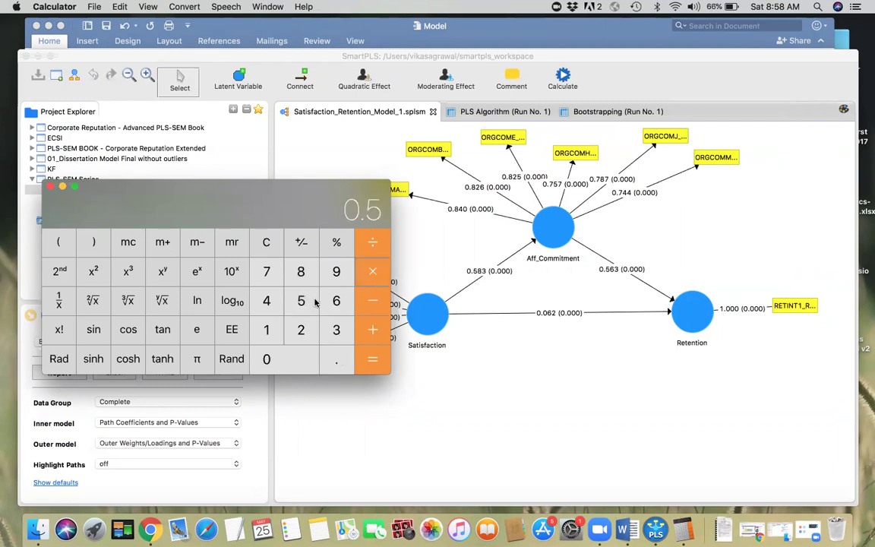
click(336, 300)
click(337, 329)
key(Return)
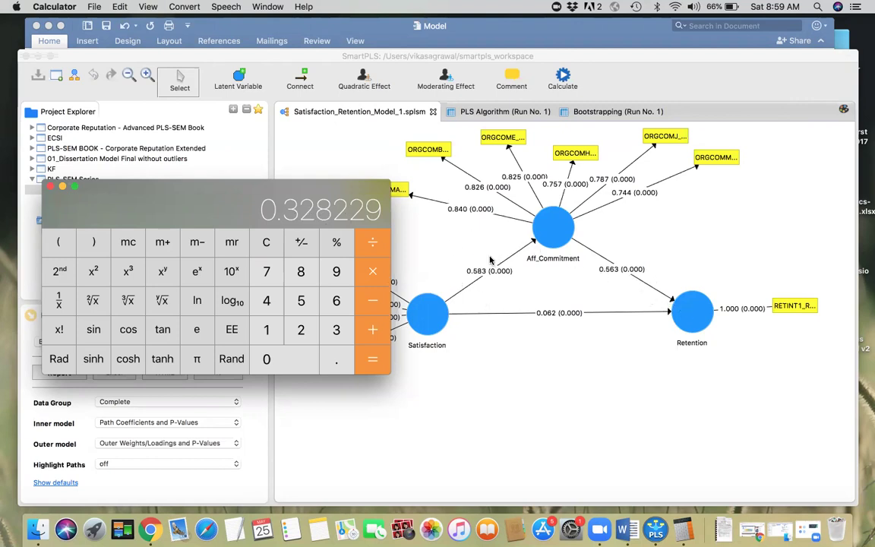
click(51, 187)
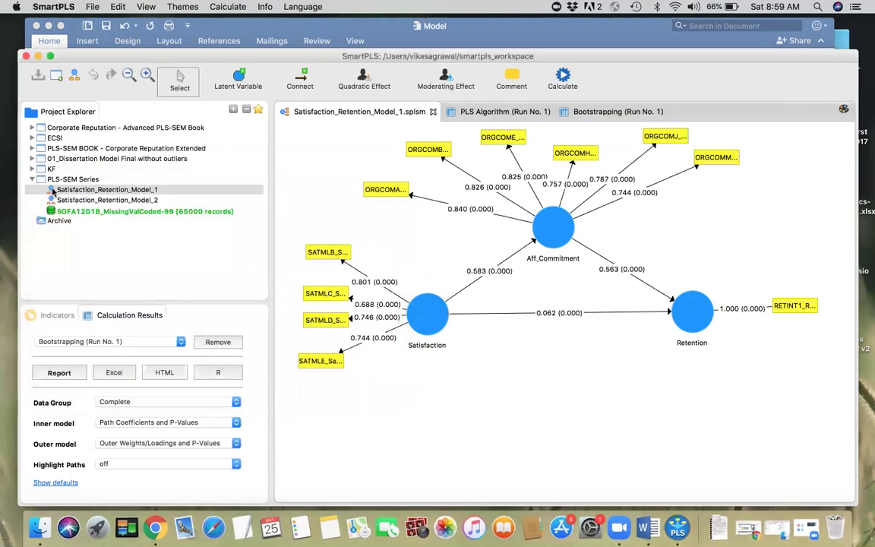
Check the Specific Indirect Effects in the bootstrapping report and compare the model's direct and indirect paths with the mediation rules in Word
click(606, 111)
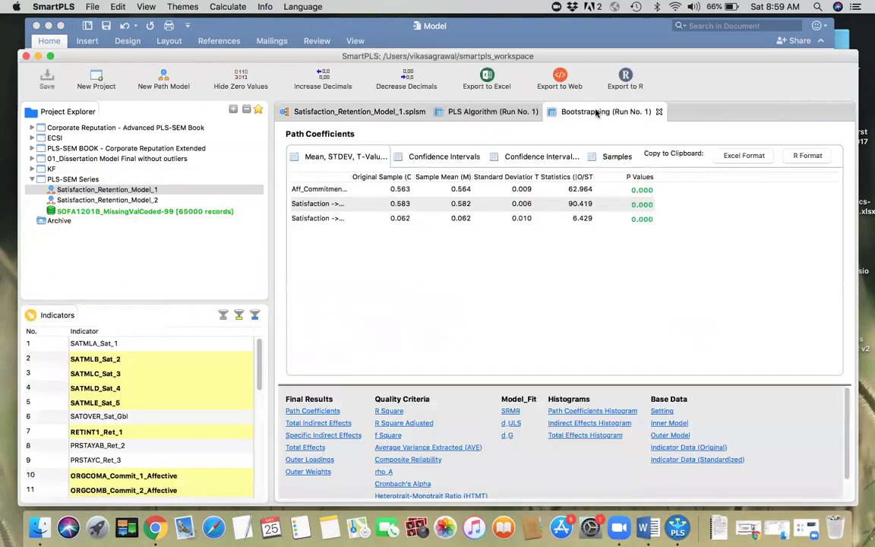
click(322, 436)
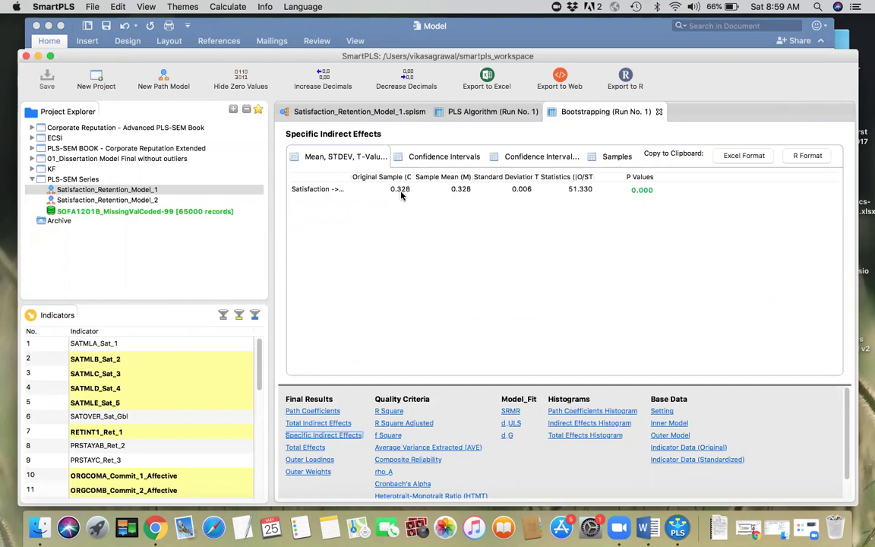
click(363, 113)
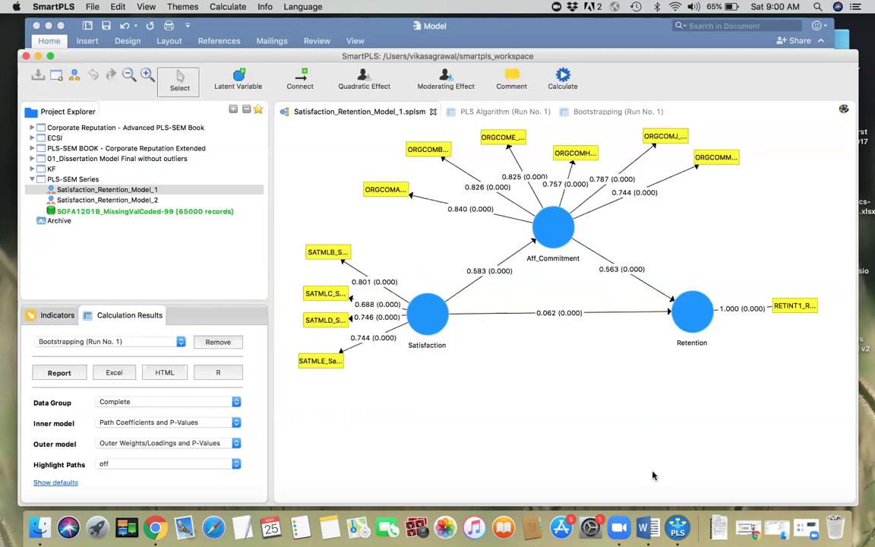
click(652, 530)
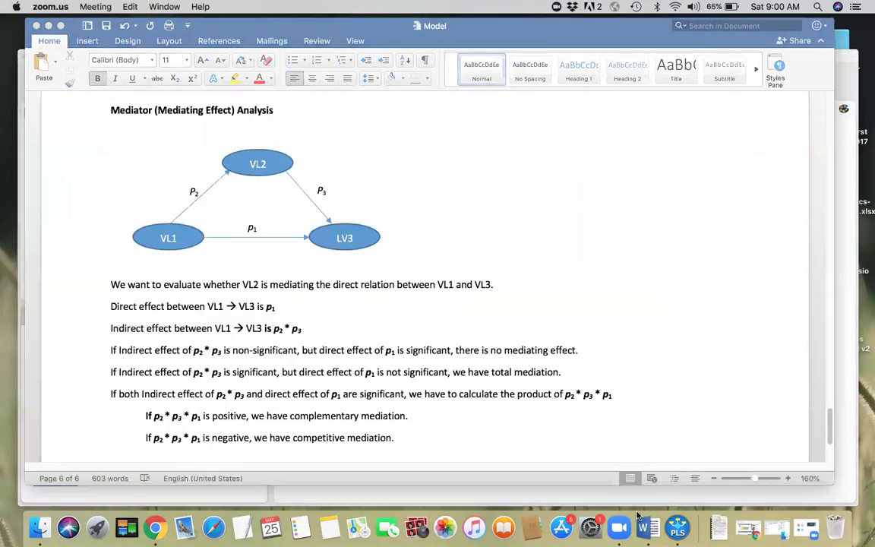
click(678, 528)
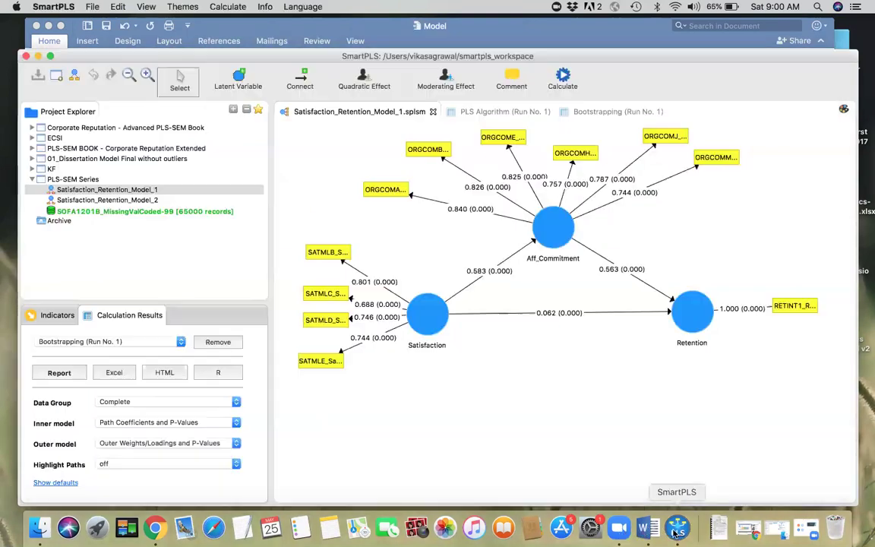
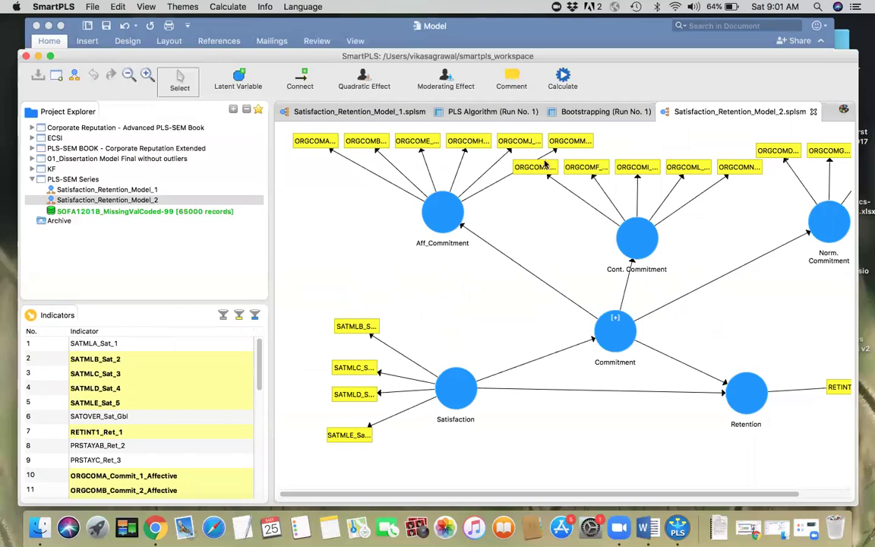
Run the PLS Algorithm on Satisfaction_Retention_Model_2 with Factor weighting, 300 maximum iterations and casewise deletion, and show the results on the whole model diagram
click(129, 76)
click(129, 76)
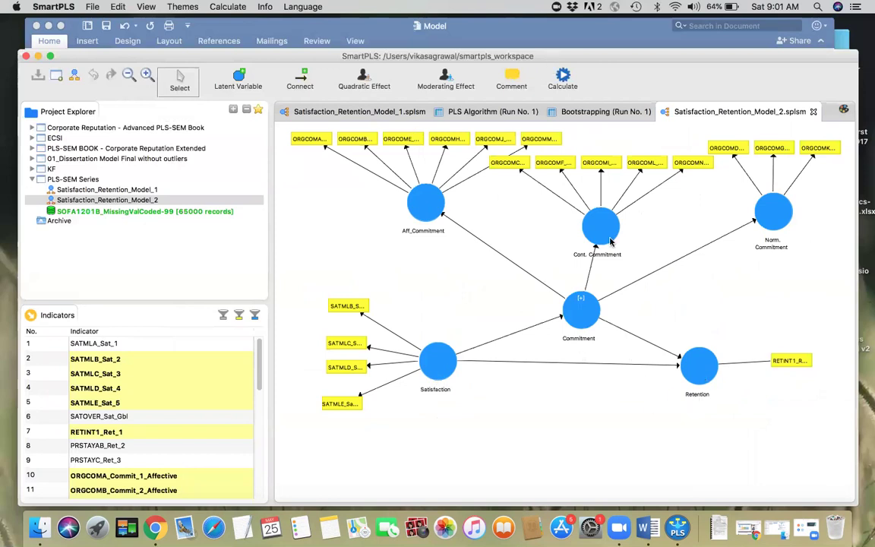
click(563, 78)
click(642, 91)
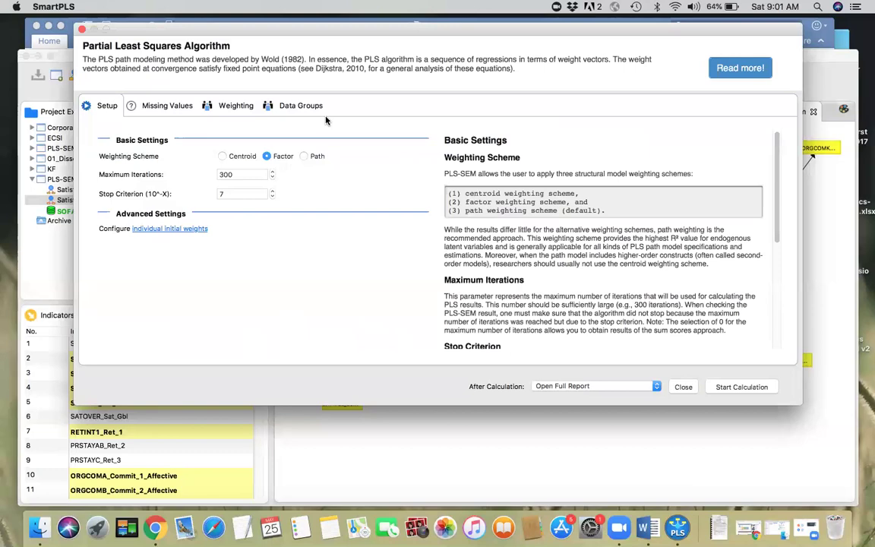
drag(308, 35, 289, 91)
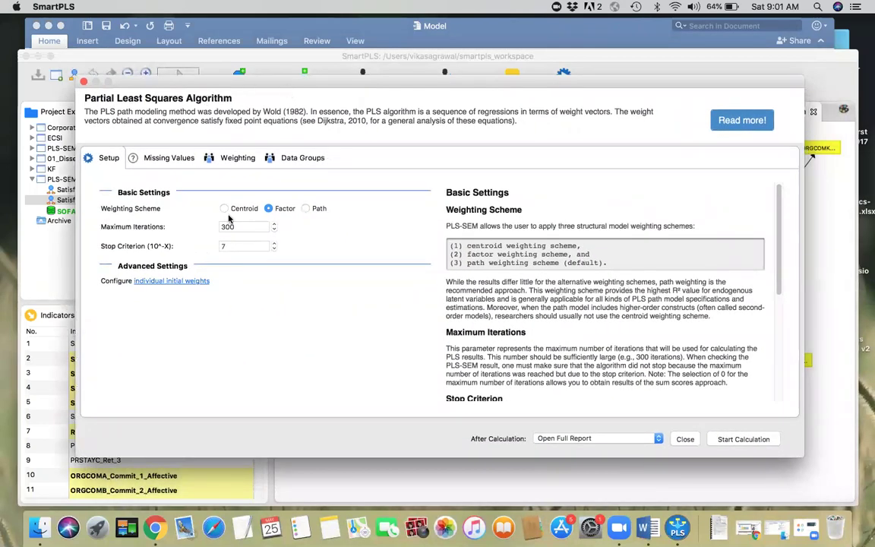
click(168, 158)
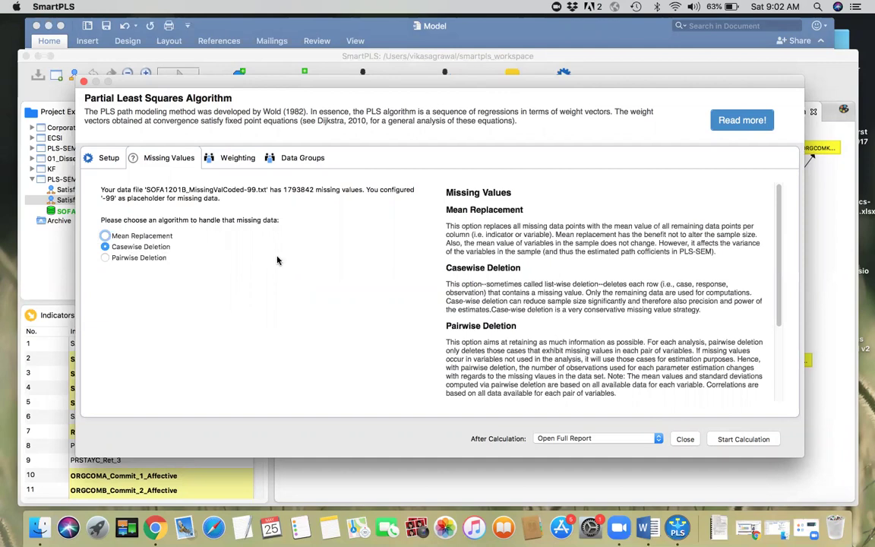
click(734, 440)
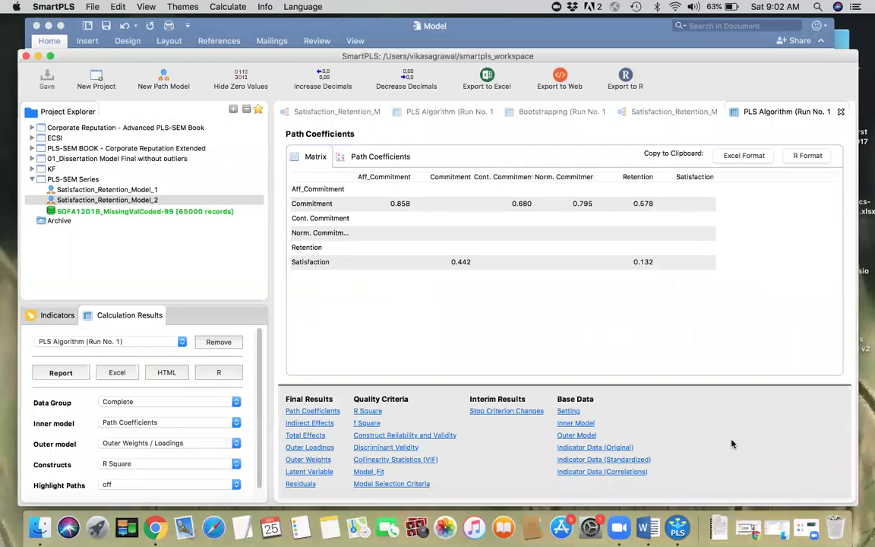
click(646, 115)
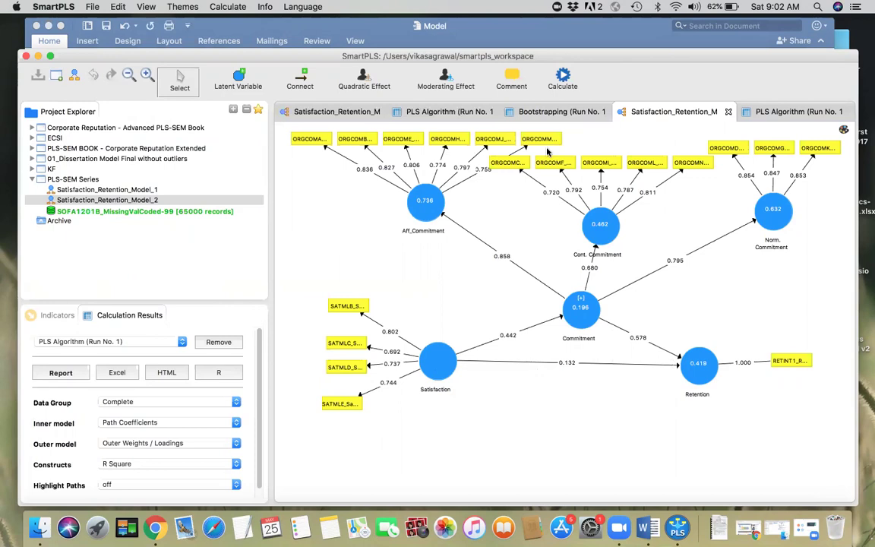
Run complete BCa bootstrapping on Satisfaction_Retention_Model_2 with 200 subsamples, two-tailed at 0.05, Factor weighting and casewise deletion, and display the results on the model diagram
click(567, 82)
click(609, 113)
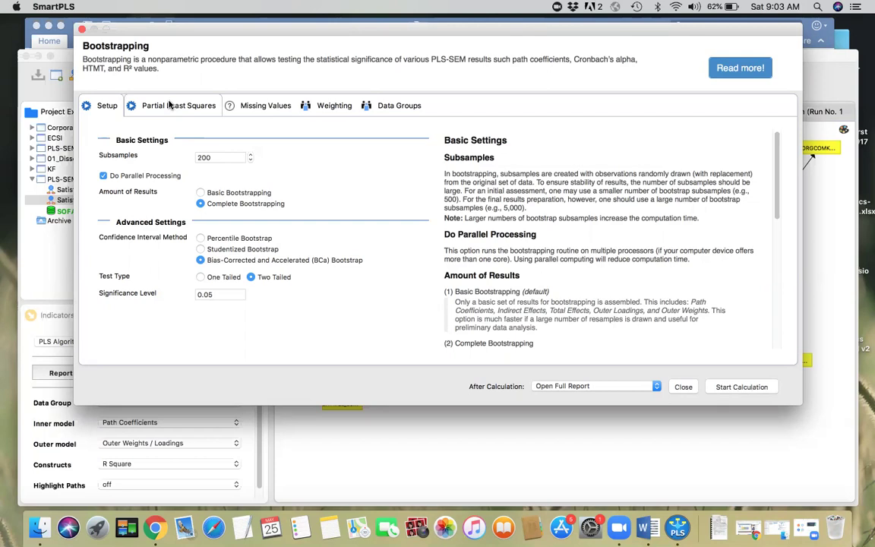
click(170, 105)
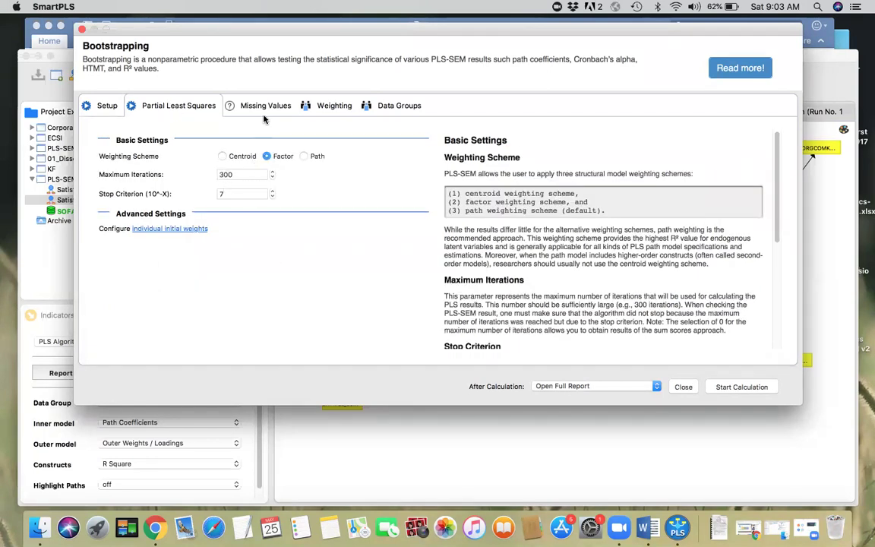
click(240, 106)
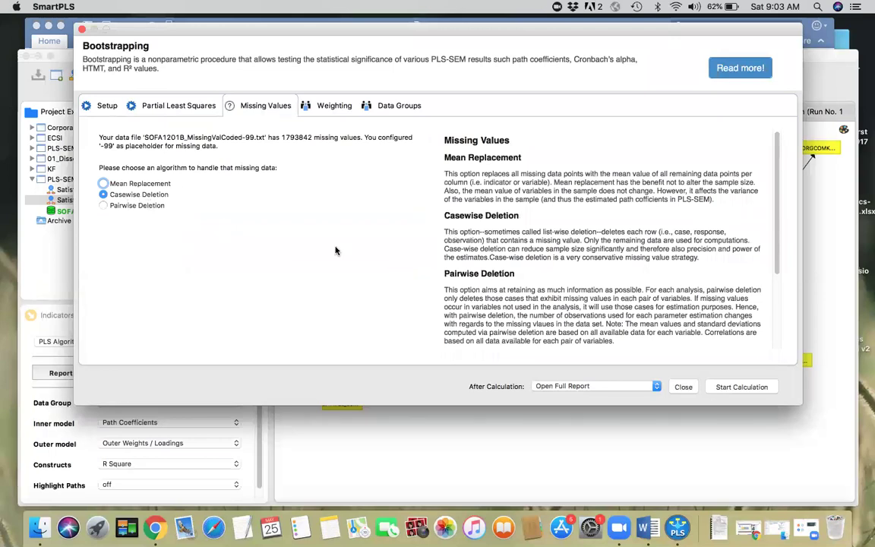
click(737, 389)
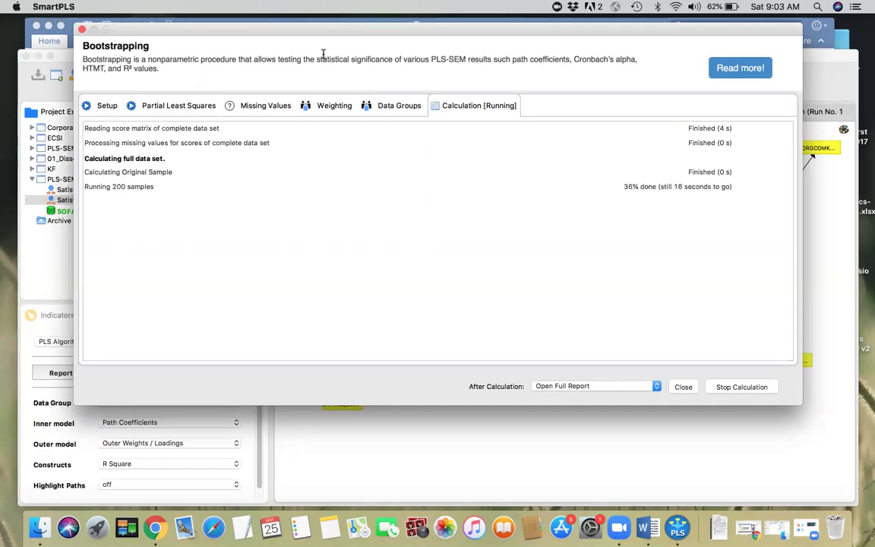
drag(298, 29, 306, 90)
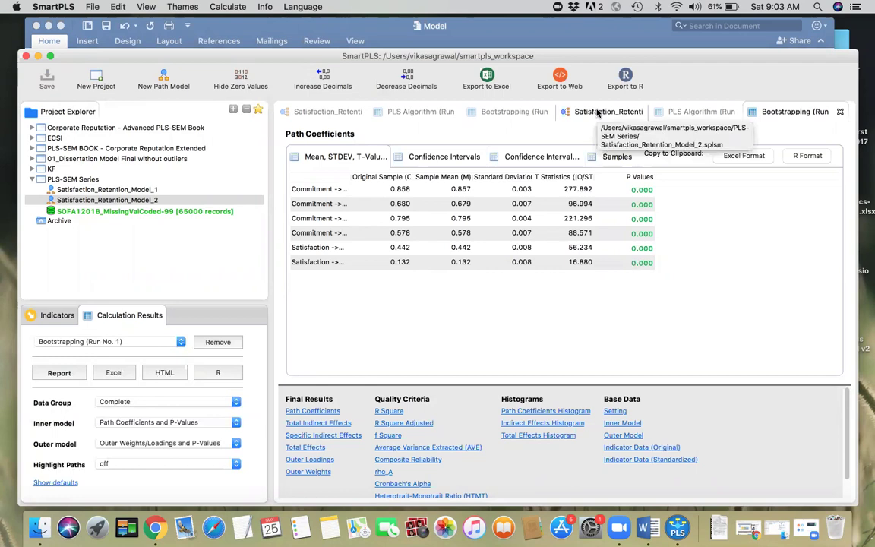
click(598, 113)
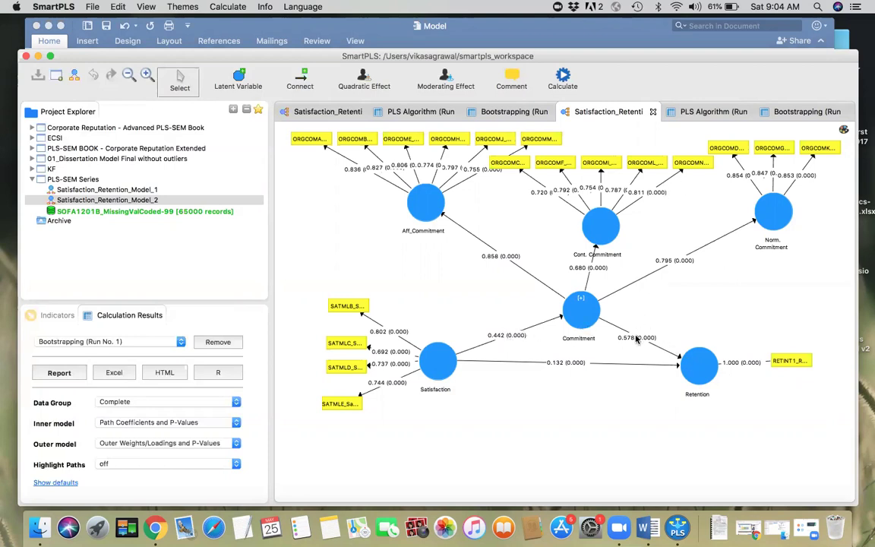
Show the Specific Indirect Effects in the second model's bootstrapping report, with the path name column widened to read the full paths
click(798, 115)
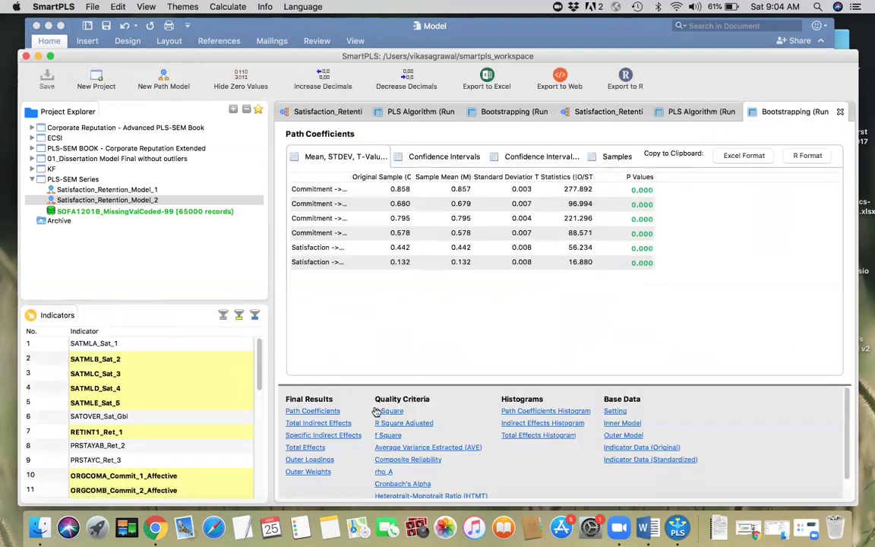
click(332, 436)
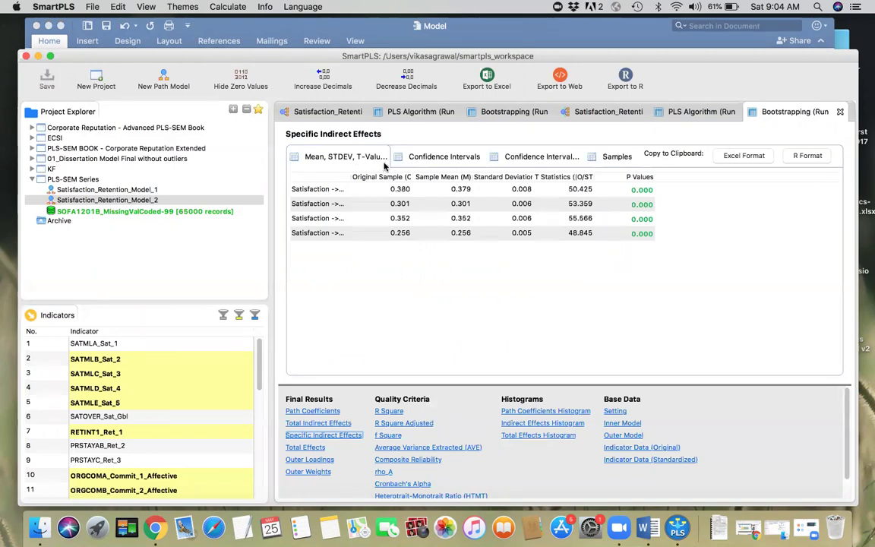
drag(350, 176, 472, 176)
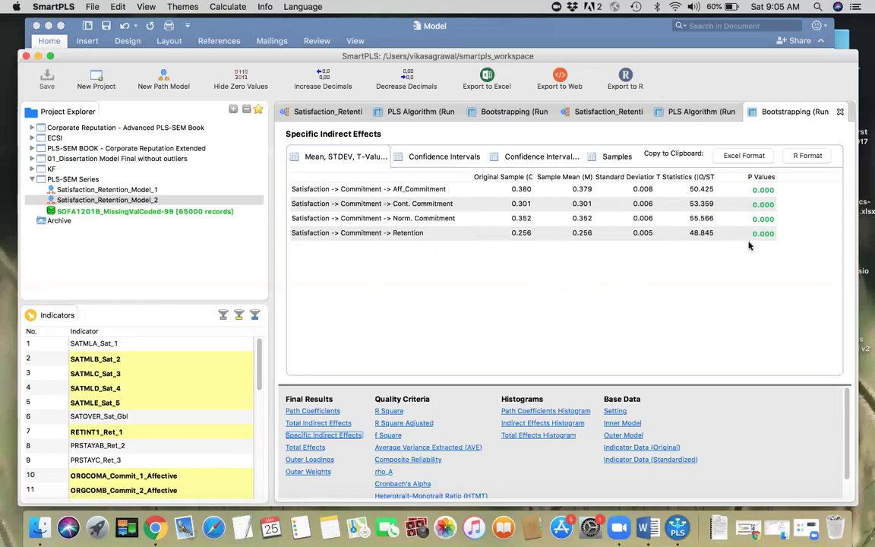
Compare the second model's direct paths with its indirect effects and PLS path coefficients, and check them against the Satisfaction_Retention_Model_1 diagram
click(609, 111)
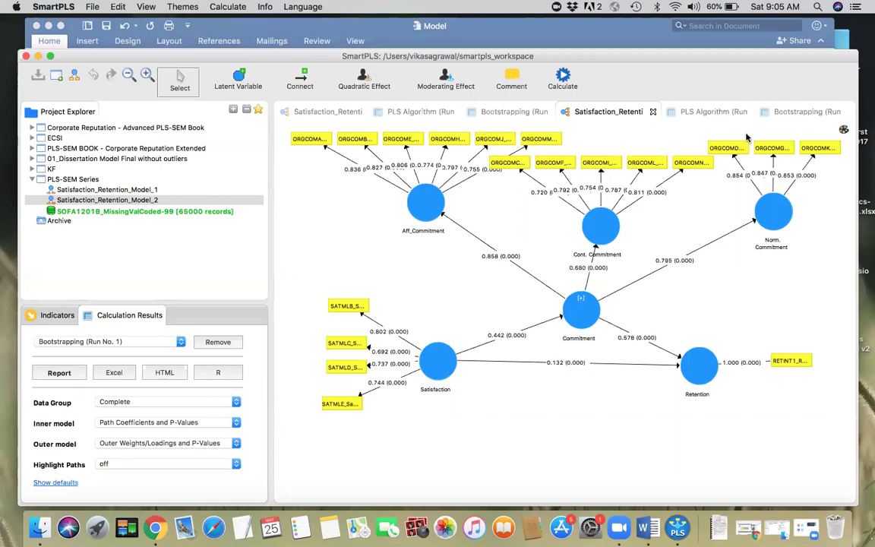
click(794, 112)
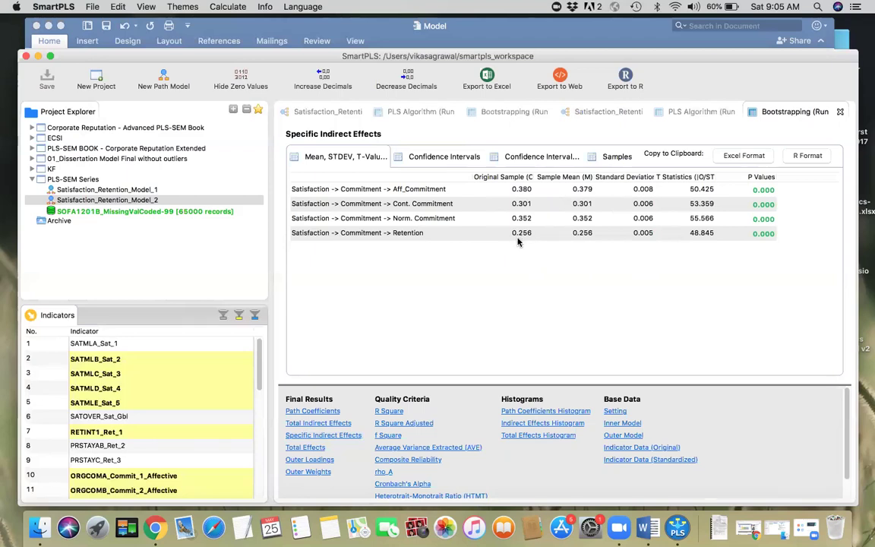
click(699, 114)
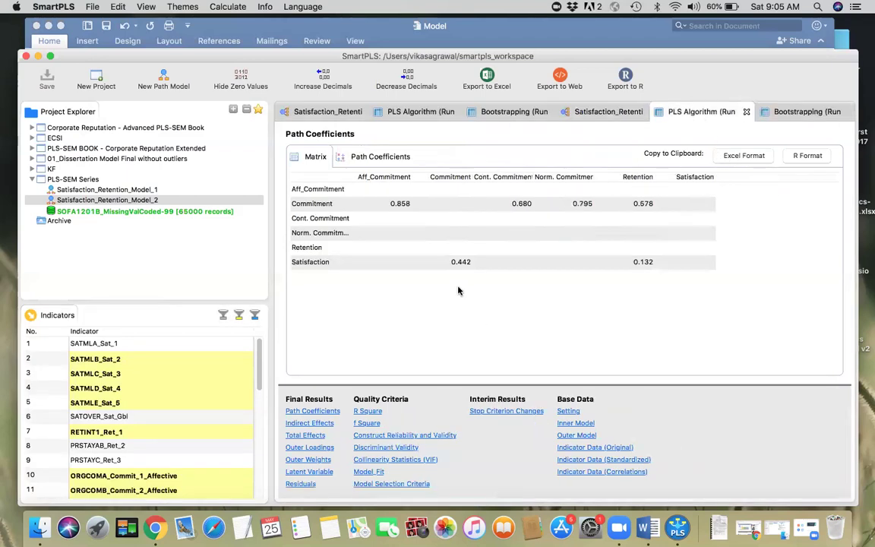
click(607, 111)
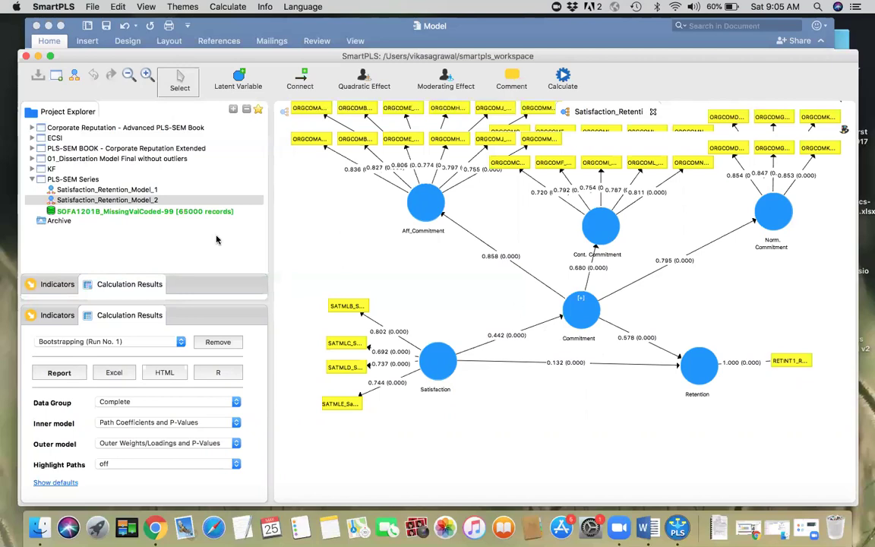
double_click(107, 190)
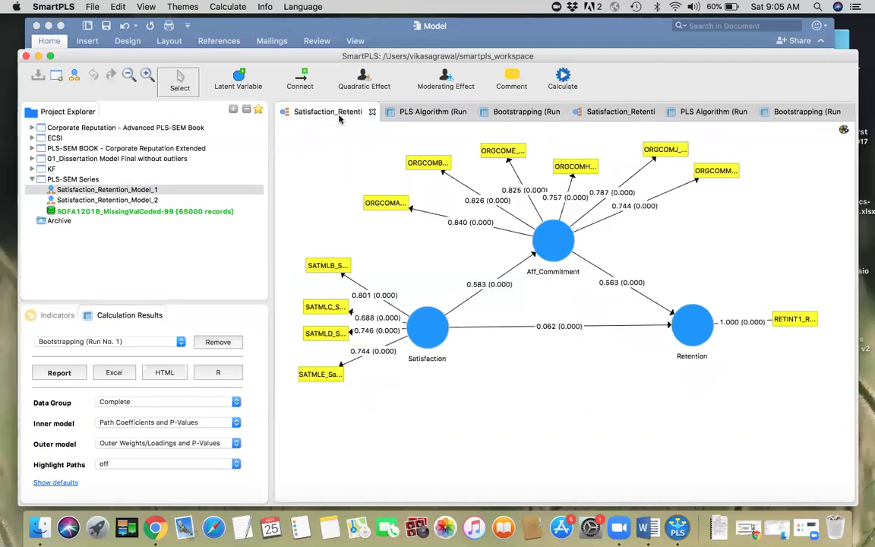
click(646, 111)
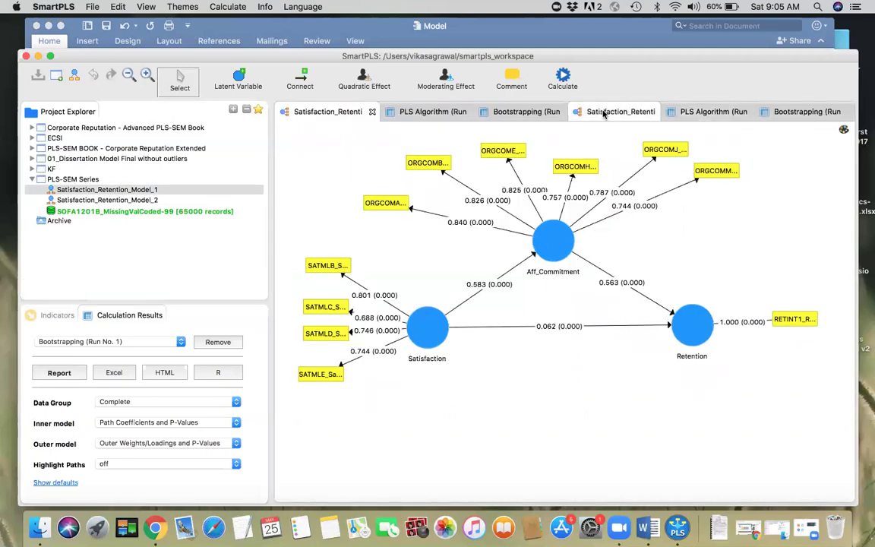